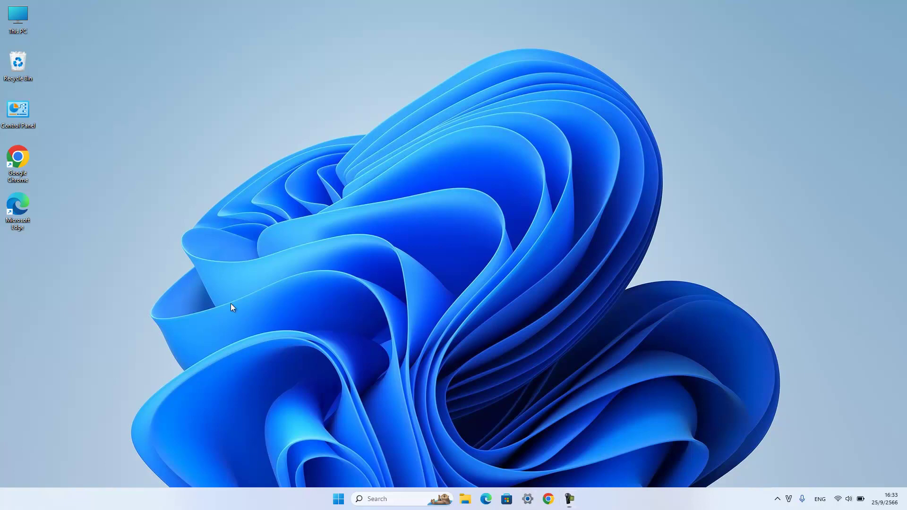
- Open Google Chrome in a maximized window and search the web for "wm177fw driver"
double_click(18, 160)
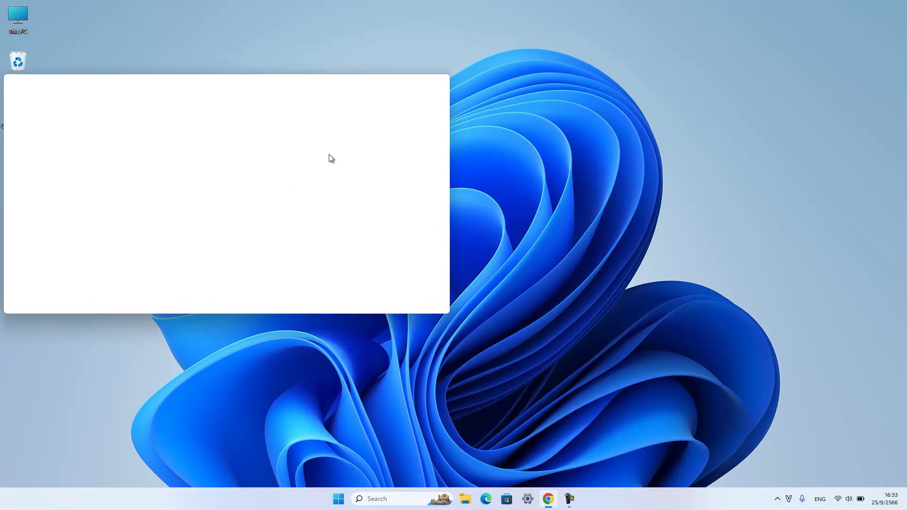
left_click(416, 81)
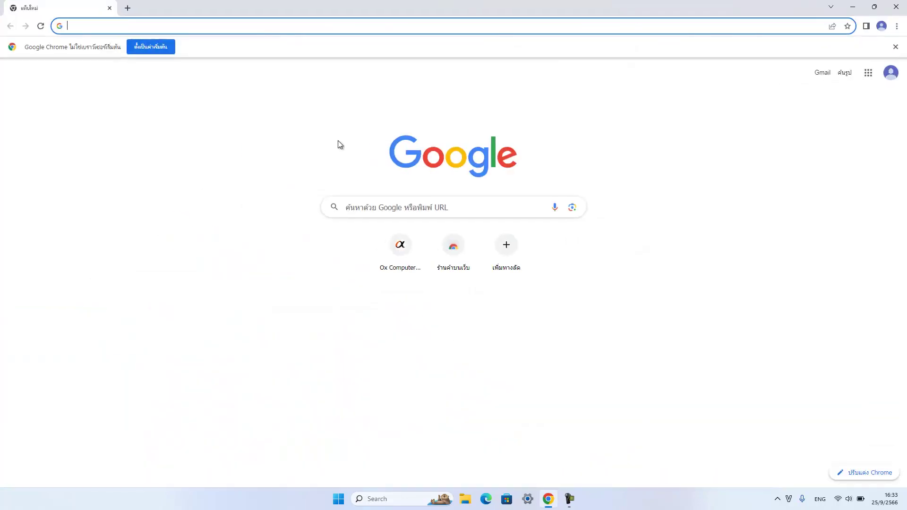
left_click(441, 25)
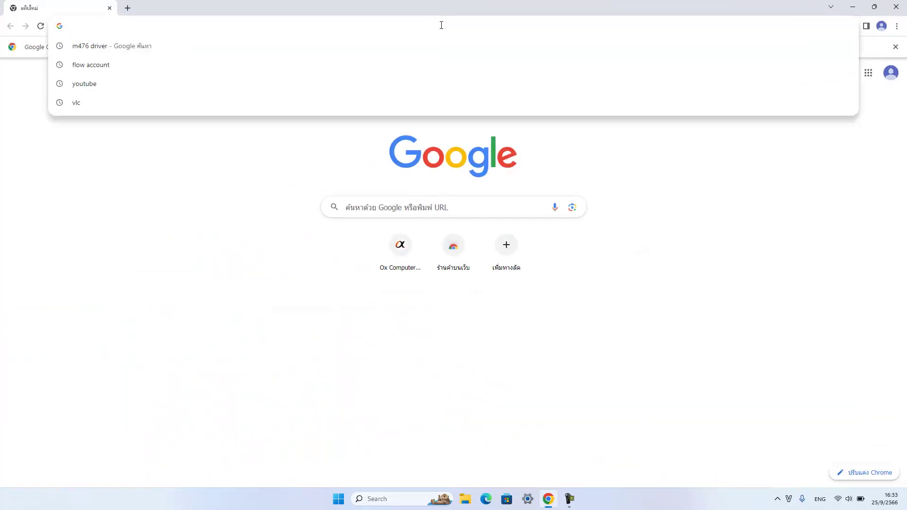
type("w")
key("BackSpace")
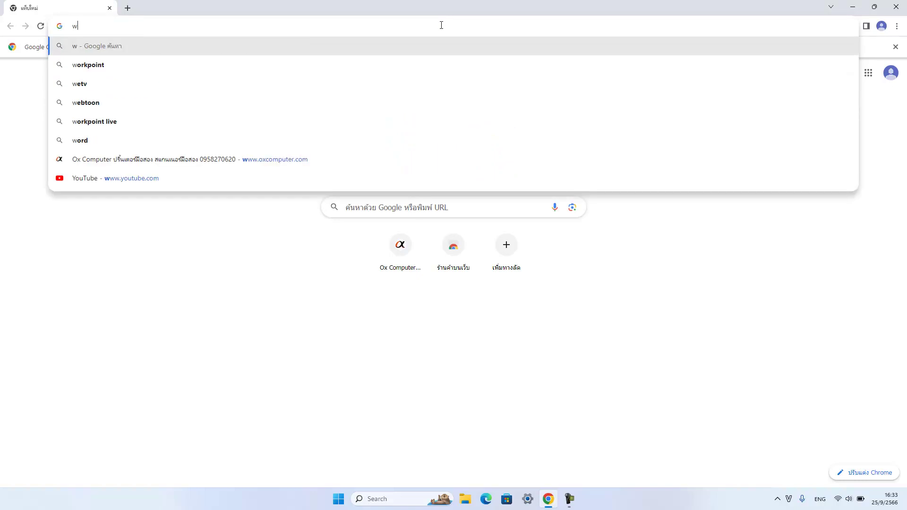
type("m177")
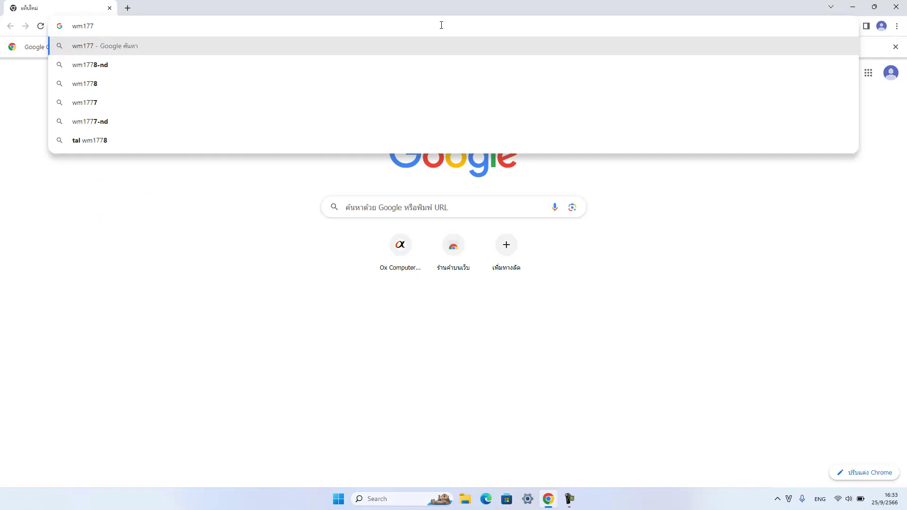
type("fw d")
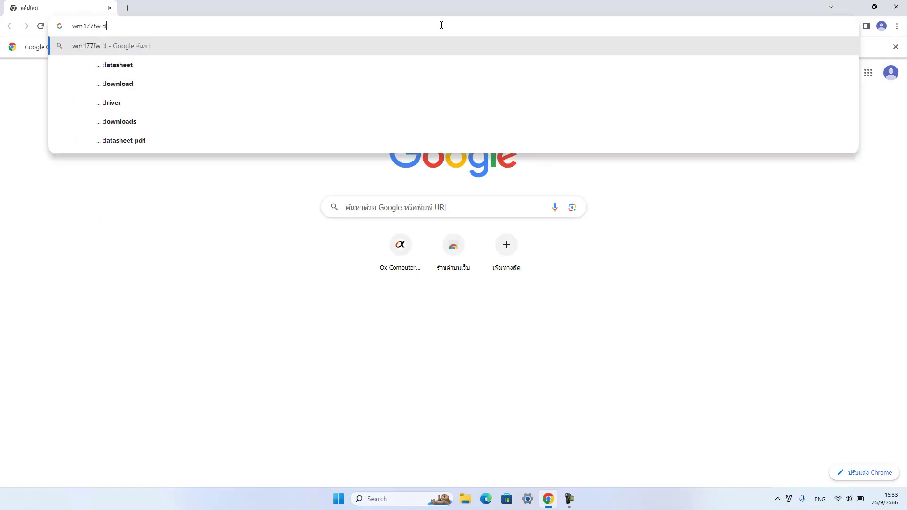
type("river")
key("Return")
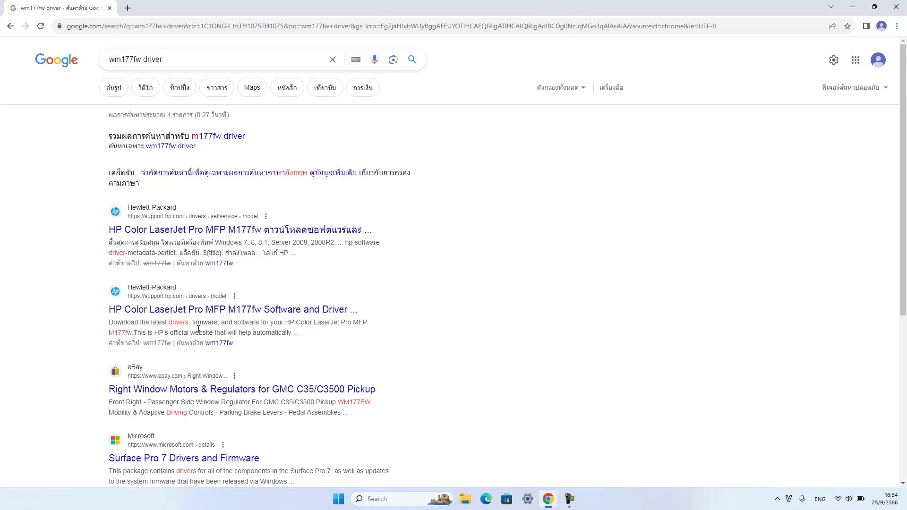
- Open the Thai HP support result for HP Color LaserJet Pro MFP M177fw software and drivers
scroll(201, 331, "down", 2)
scroll(200, 334, "up", 2)
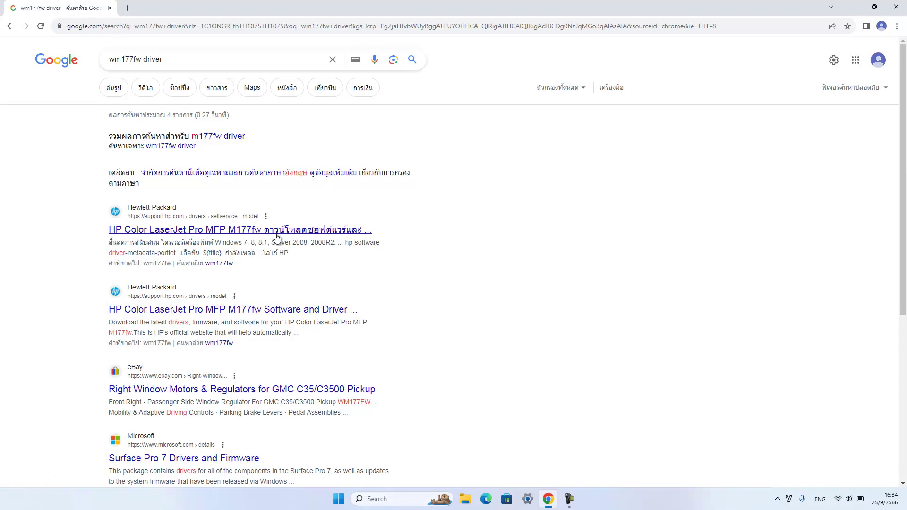
left_click(241, 230)
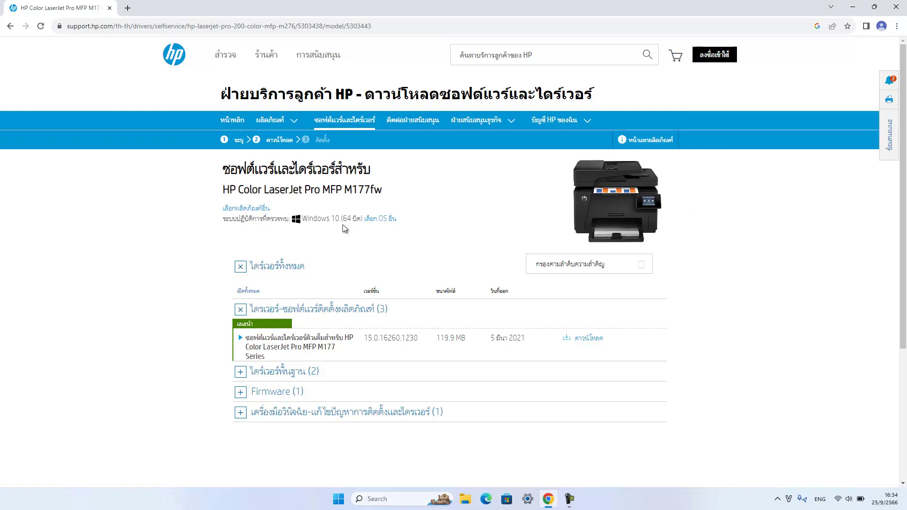
- Change the driver page's operating system to Windows 11 and expand the diagnostic tools category
left_click(383, 219)
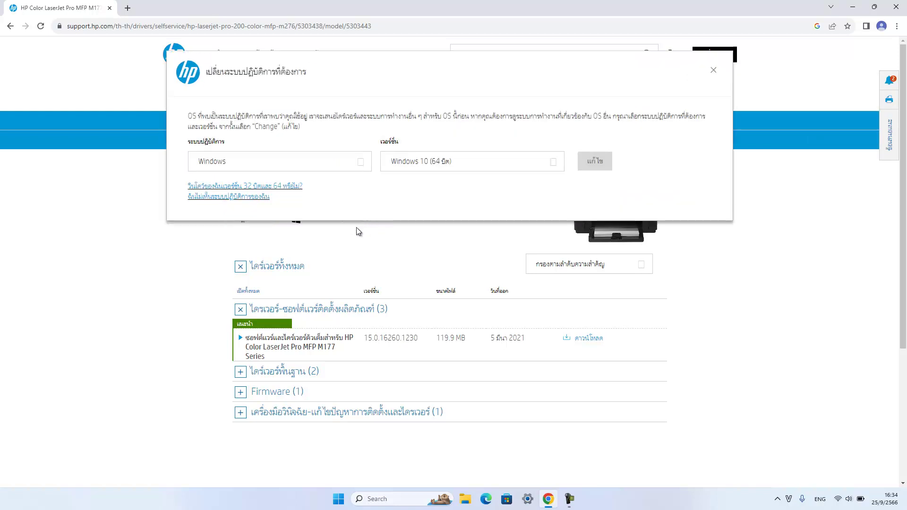
left_click(463, 166)
left_click(435, 209)
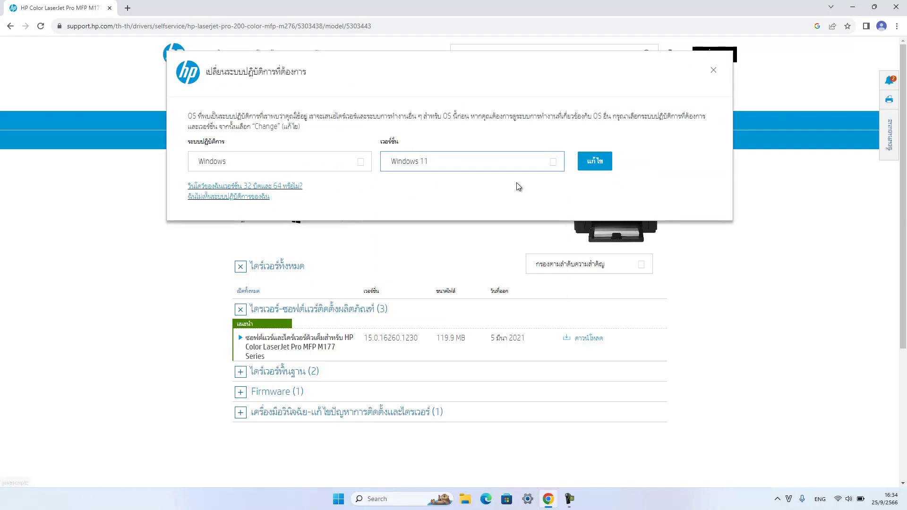
left_click(587, 168)
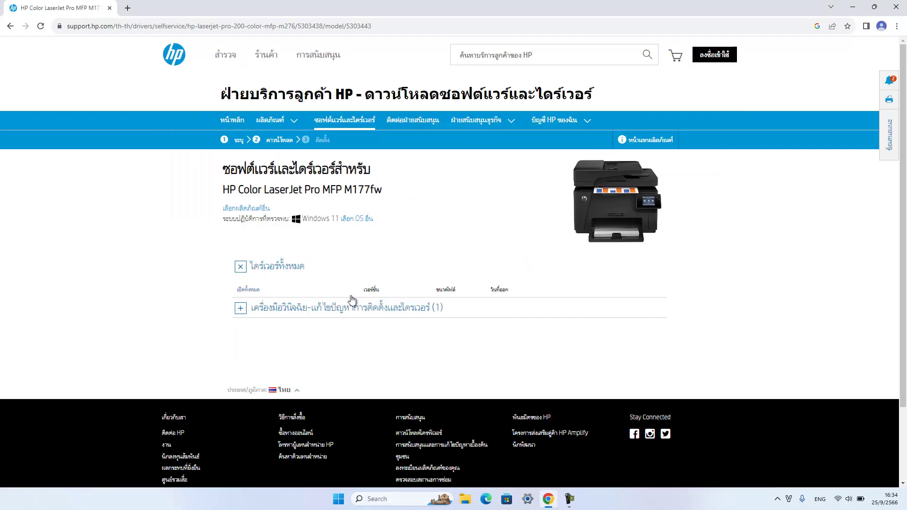
left_click(352, 306)
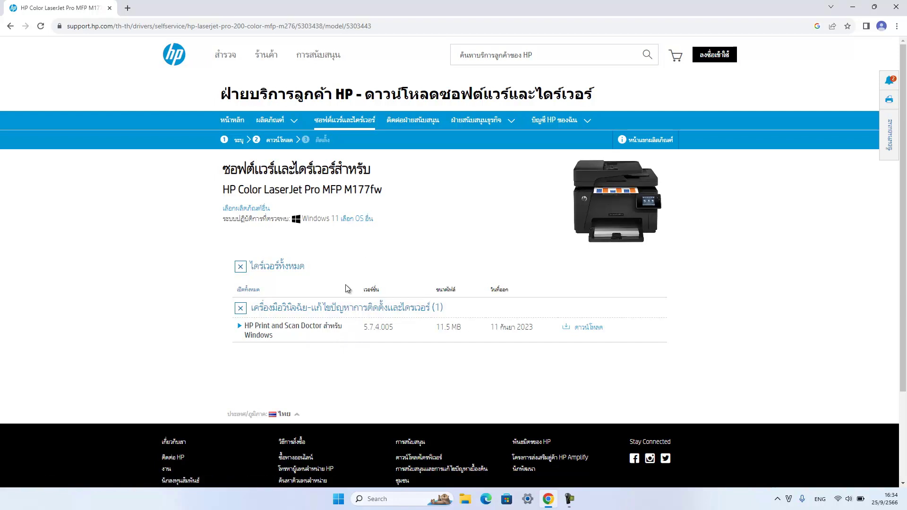
- Set the driver page's operating system version to Windows 10 (64-bit) and apply the change
left_click(356, 218)
left_click(453, 167)
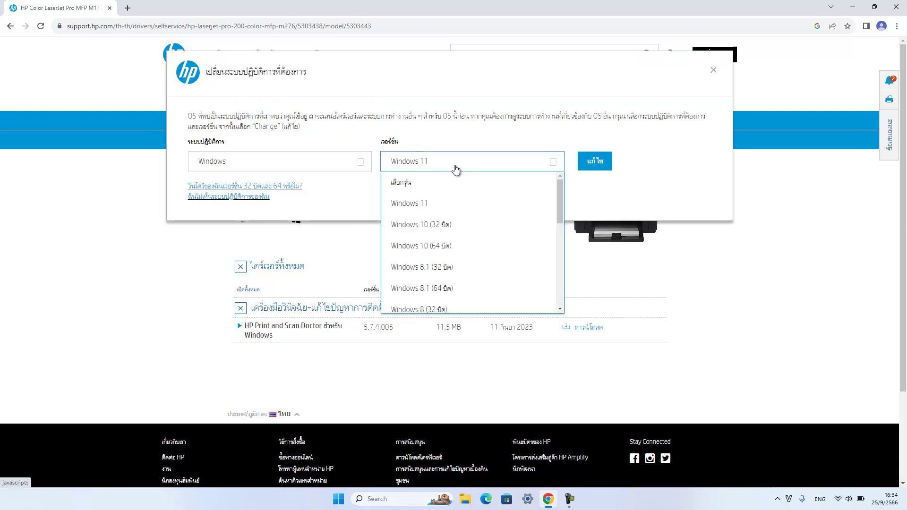
left_click(470, 247)
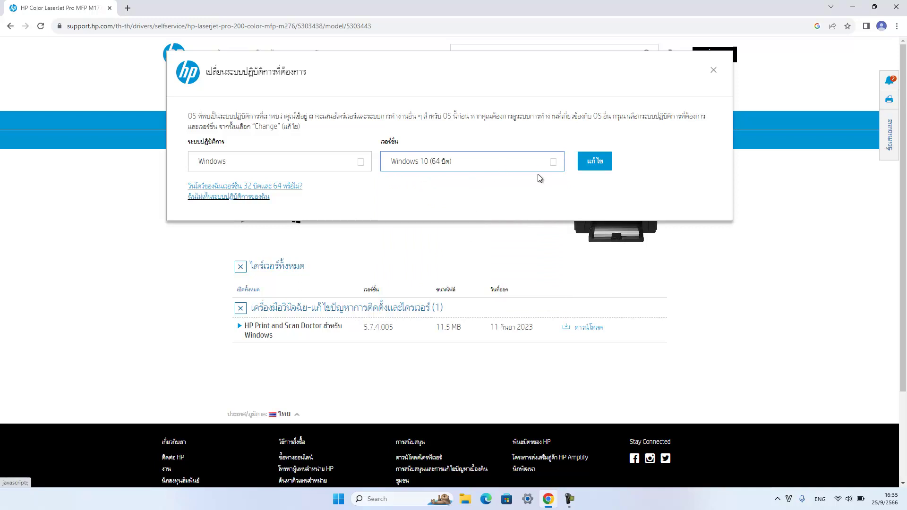
left_click(594, 161)
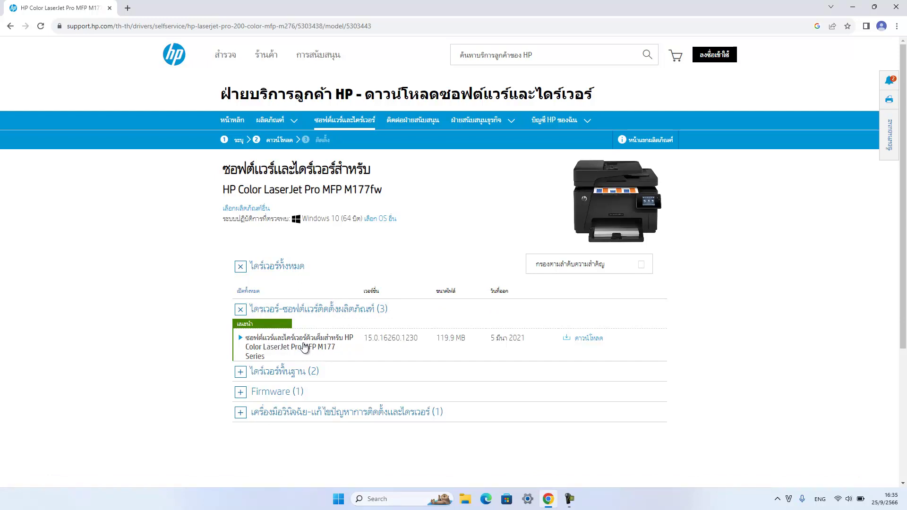
- Expand the basic drivers category to review its downloads, and collapse it again
left_click(297, 374)
scroll(326, 374, "down", 1)
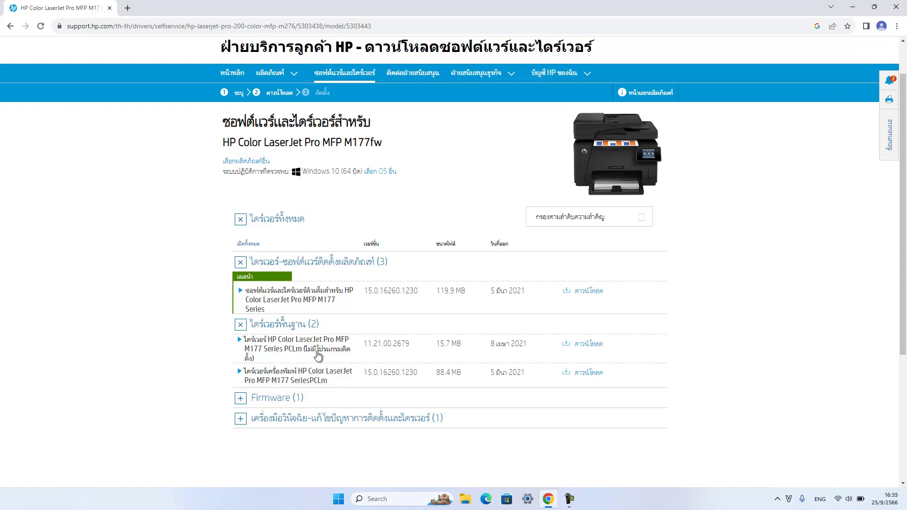
left_click(319, 325)
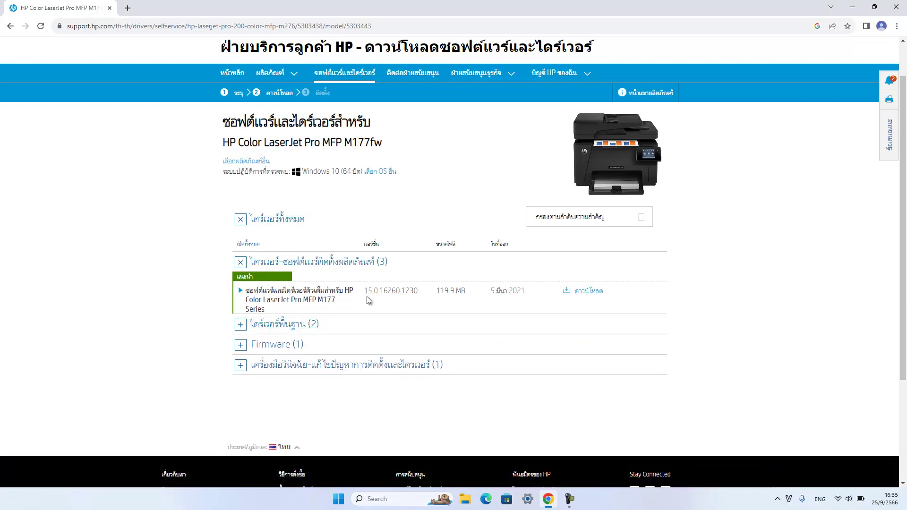
- Download the recommended full M177 software package, run Color_LJPro_MFP_M177_full-solution_16260.exe from its folder, and minimize the open windows
left_click(565, 291)
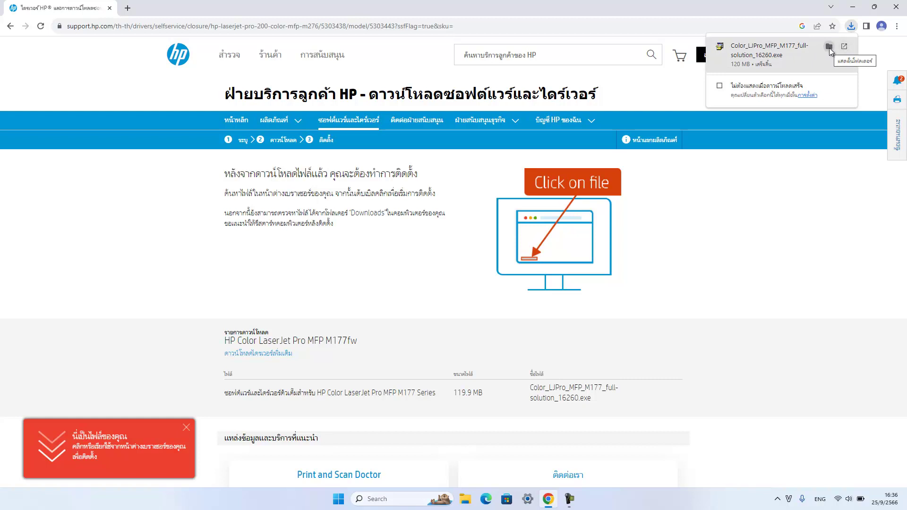
left_click(829, 48)
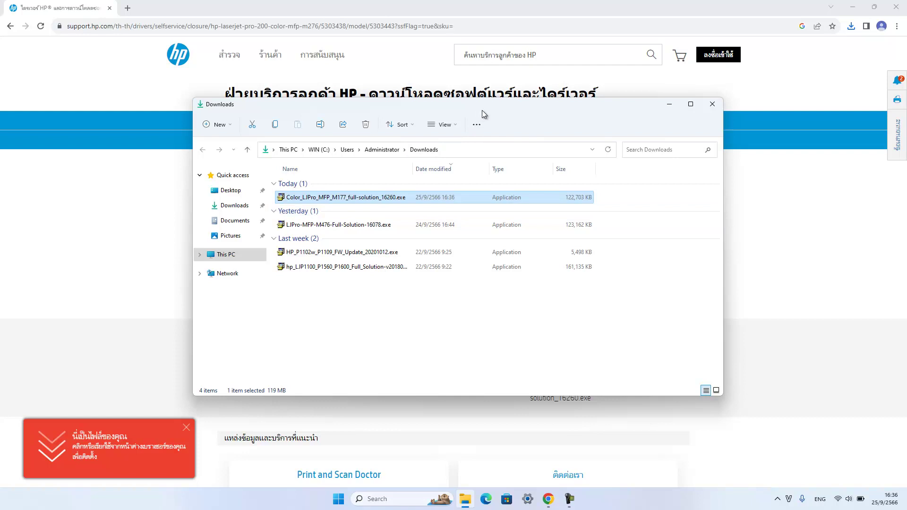
double_click(385, 198)
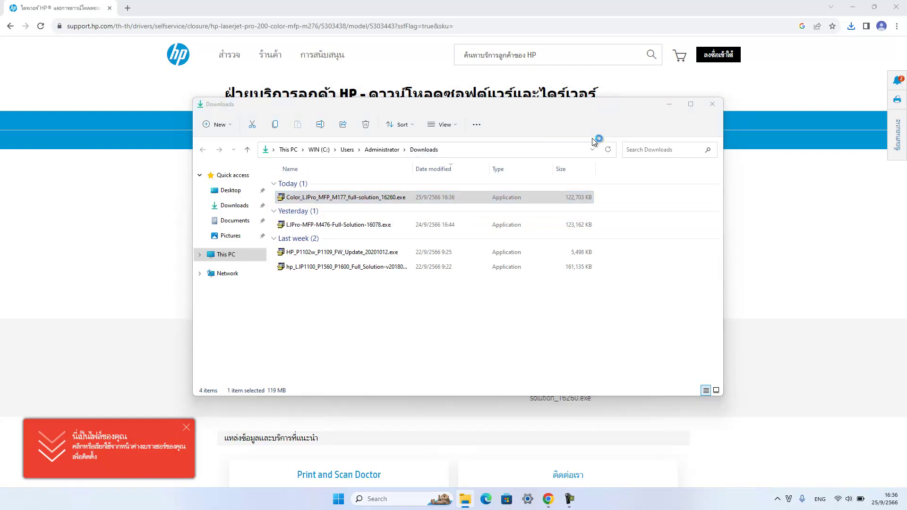
left_click(670, 105)
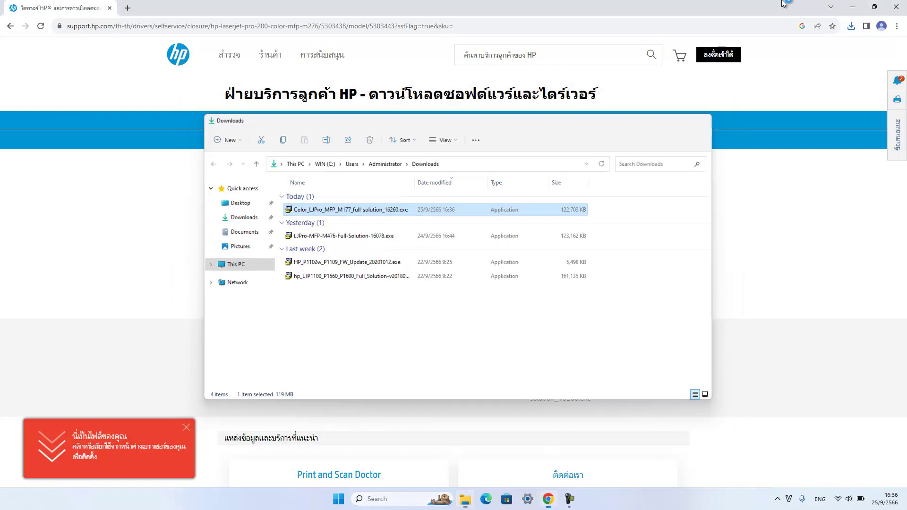
left_click(852, 7)
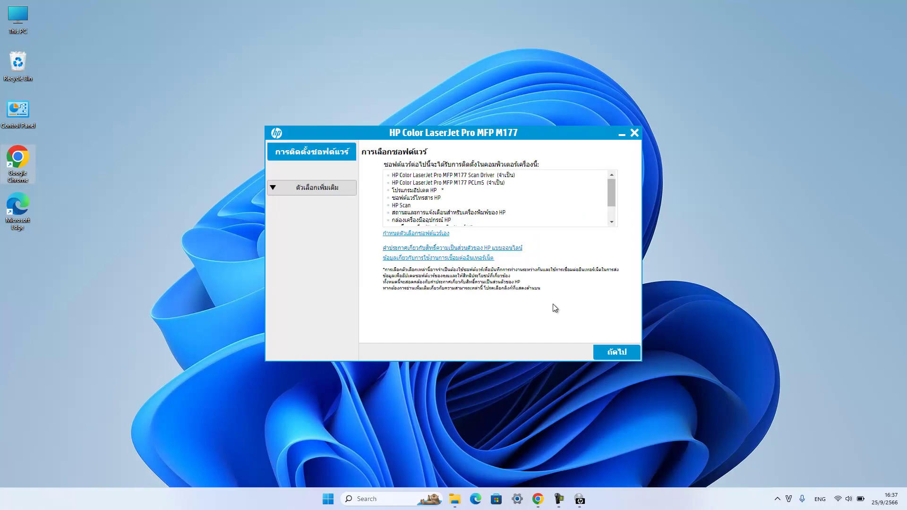
- Keep the proposed software selection, accept the installation agreements, and continue past the environmental tips to the connection setup
left_click(619, 351)
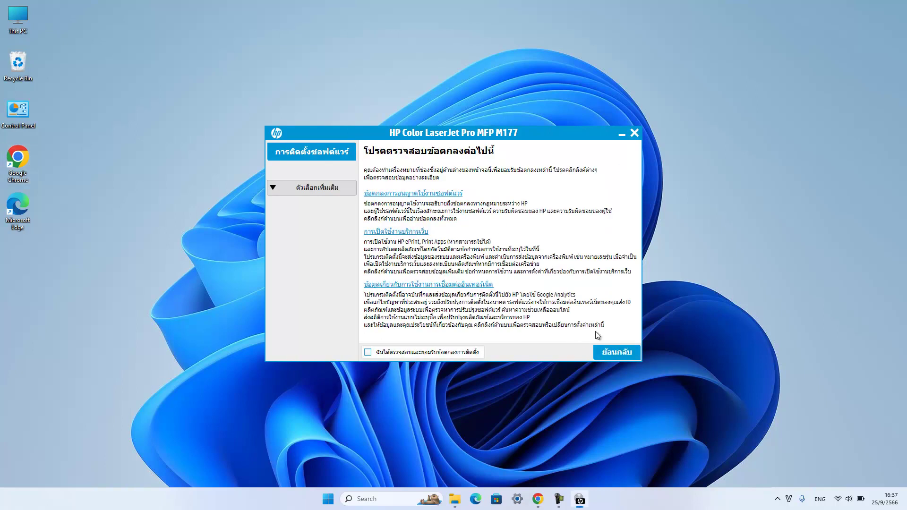
left_click(452, 350)
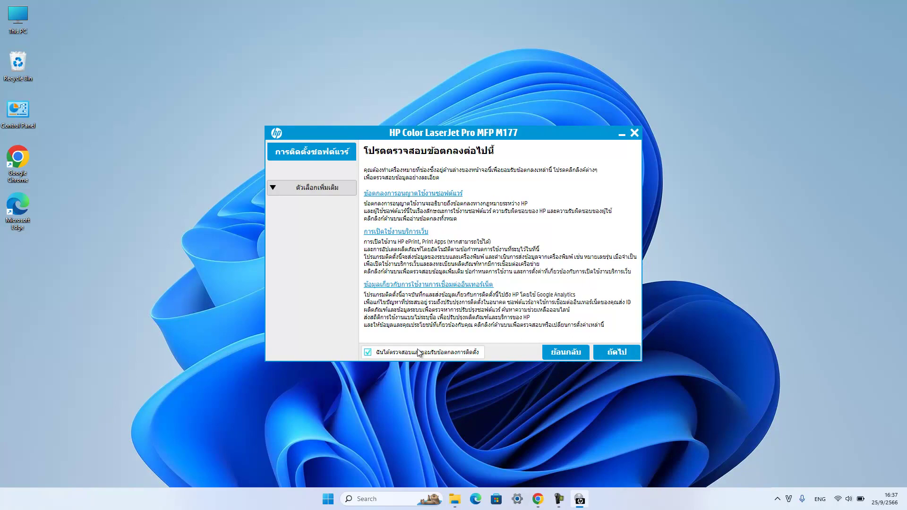
left_click(613, 352)
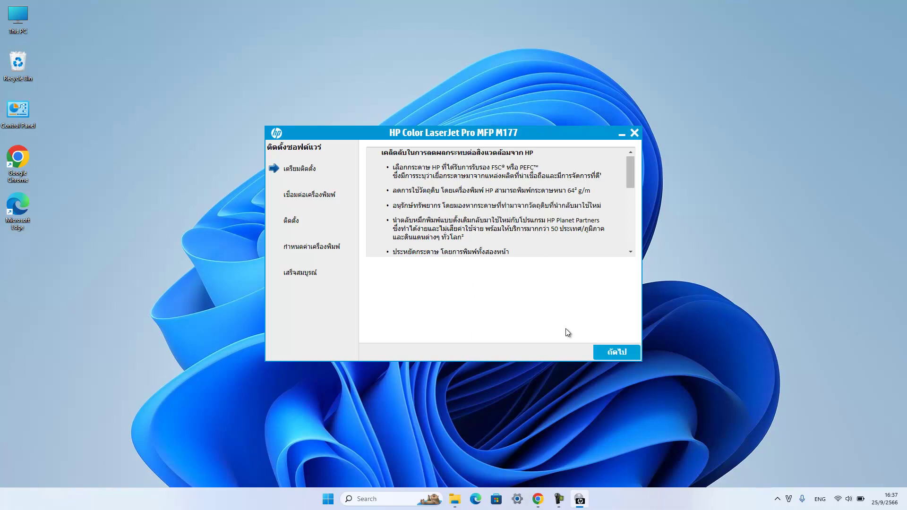
left_click(612, 356)
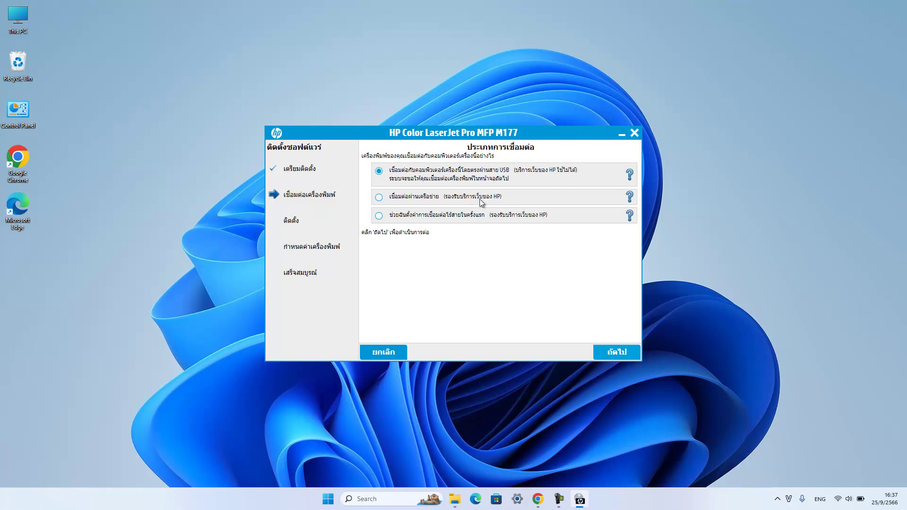
- Review the network and wireless connection options, select the direct USB connection, and proceed with the installation
left_click(436, 200)
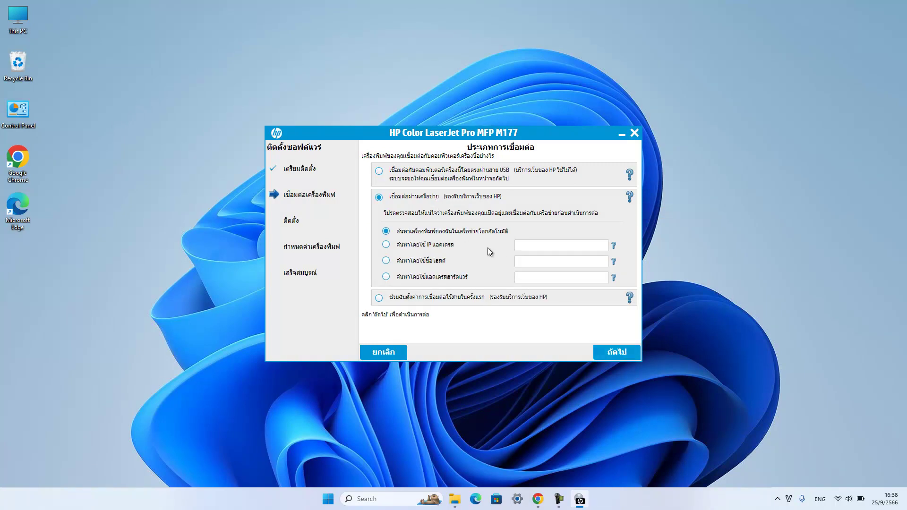
left_click(379, 171)
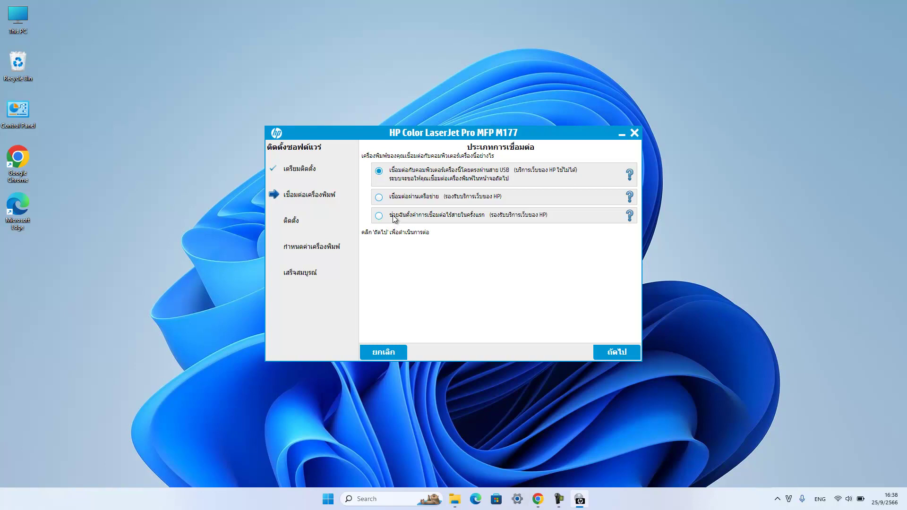
left_click(379, 217)
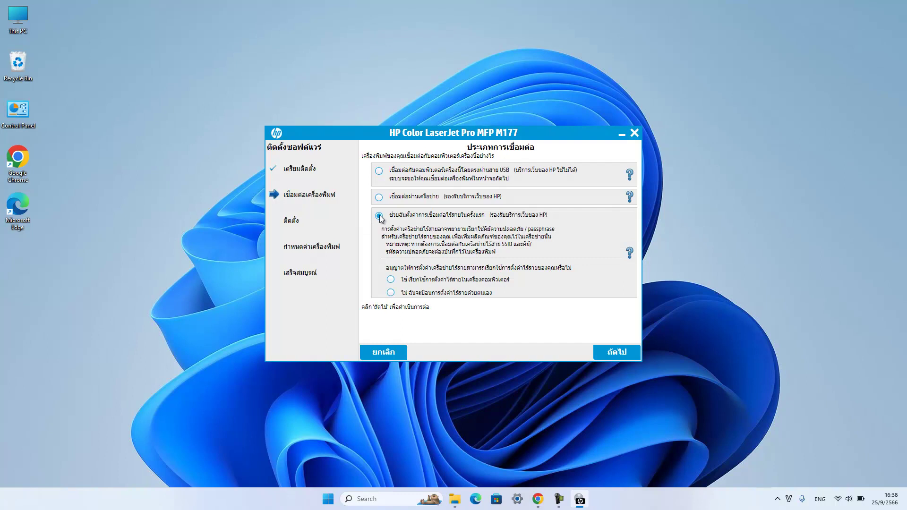
left_click(417, 176)
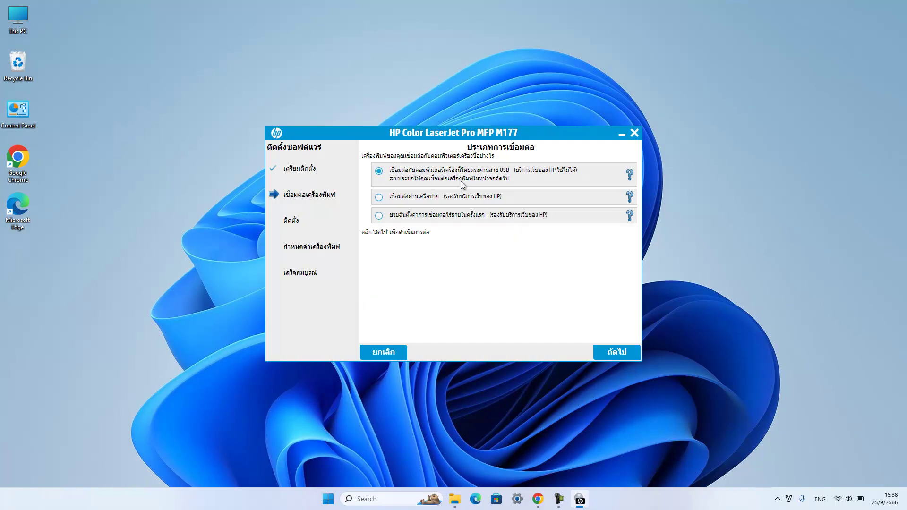
left_click(613, 356)
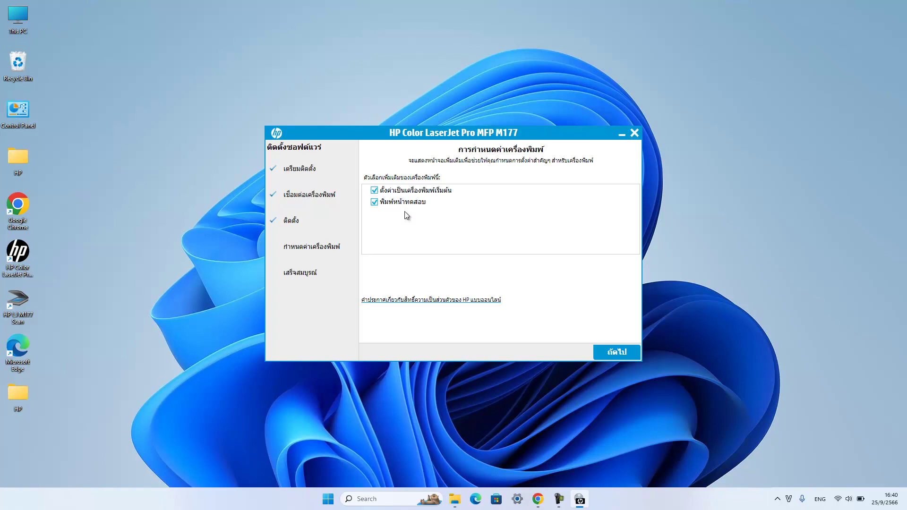
- Keep the default-printer and test-page options enabled, and finish the installer with HP Connected and printer registration left unchecked
left_click(613, 353)
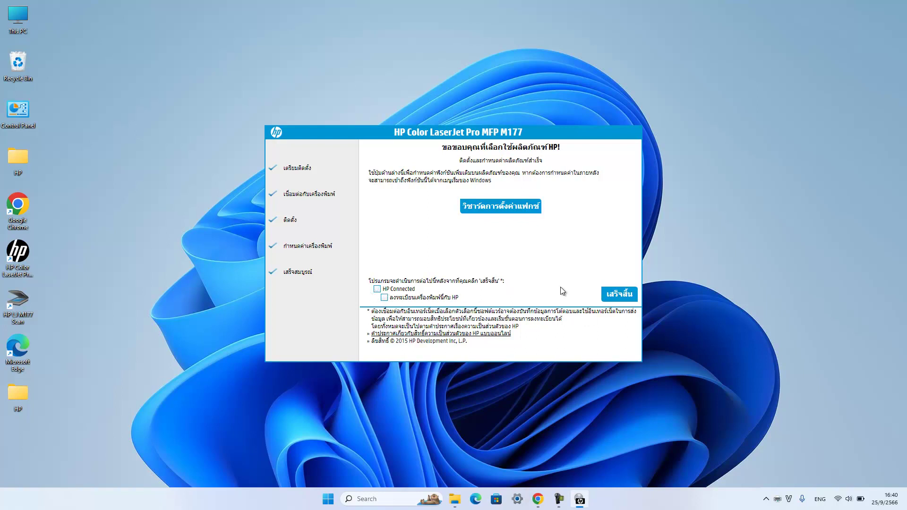
left_click(617, 295)
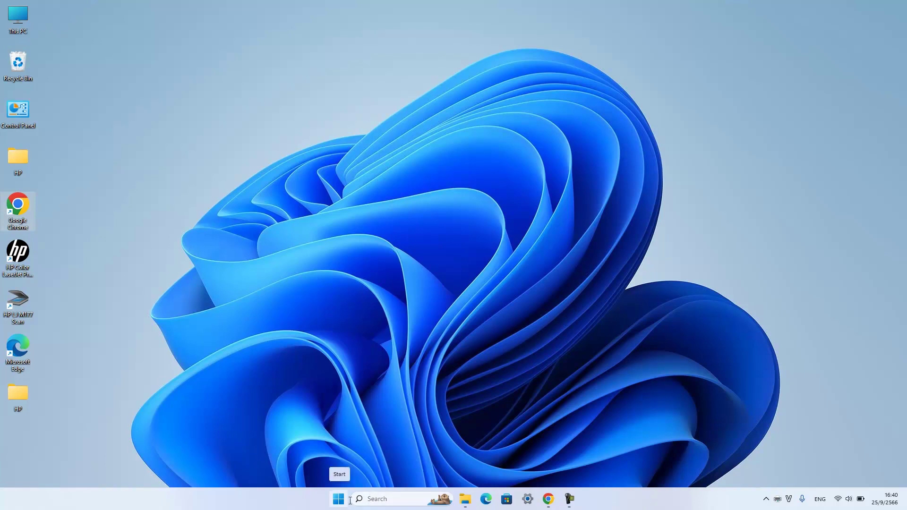
- Search Windows for the Printers & scanners settings and open the HP Color LaserJet Pro MFP M177 PCLmS printer page
left_click(383, 499)
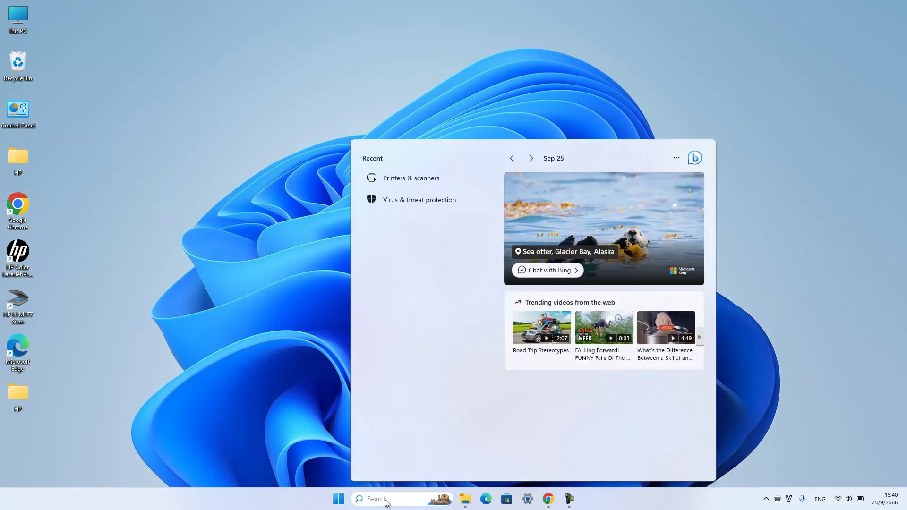
type("prin")
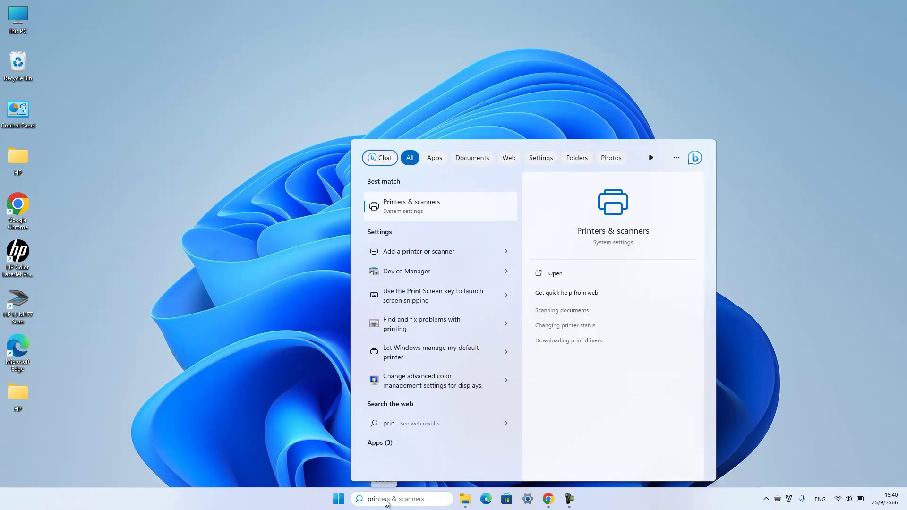
left_click(613, 206)
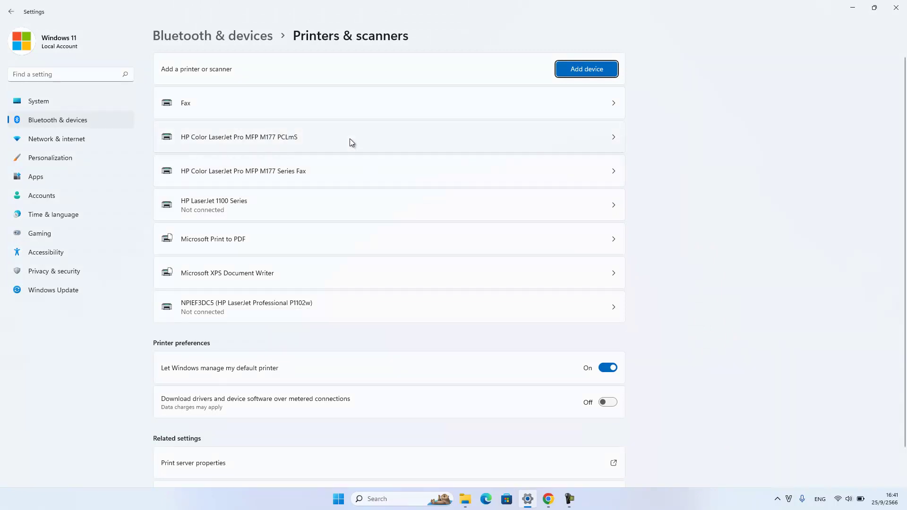
left_click(318, 139)
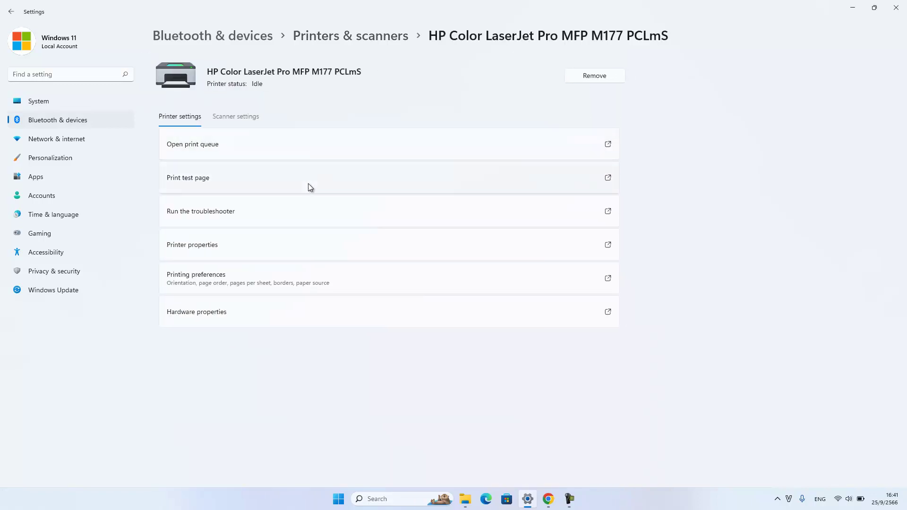
- Recheck the M177 PCLmS printer's status from the installed device list, and minimize the Settings window
left_click(375, 35)
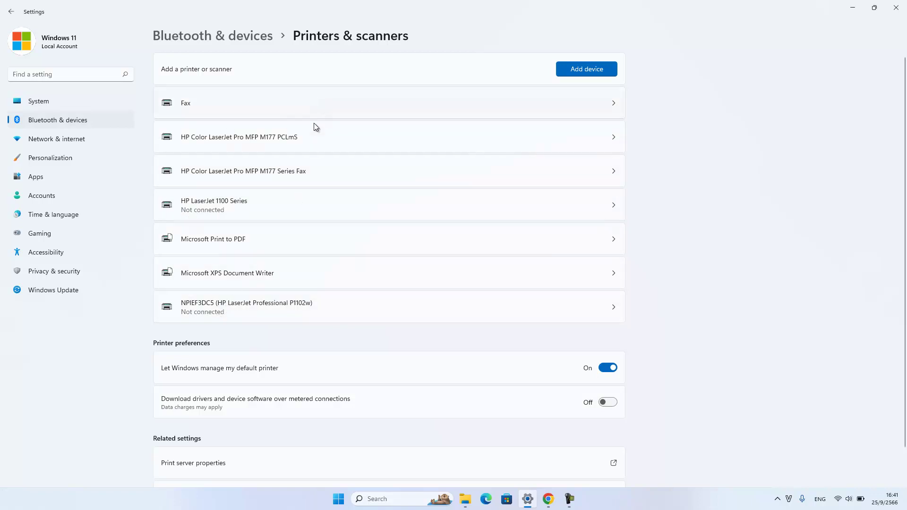
left_click(305, 141)
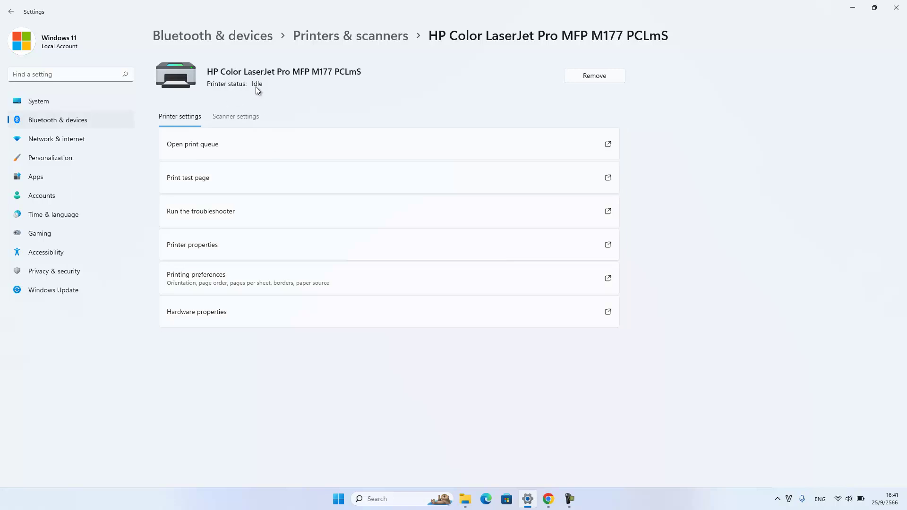
left_click(354, 35)
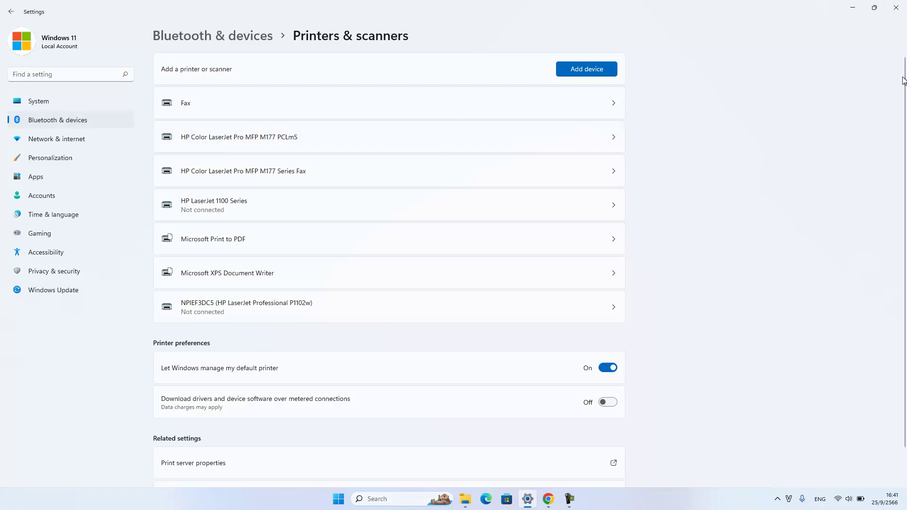
left_click(852, 8)
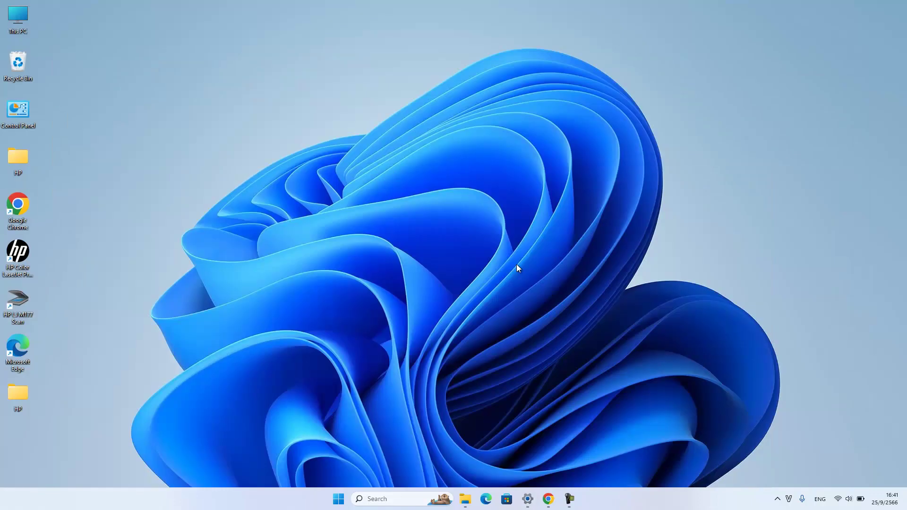